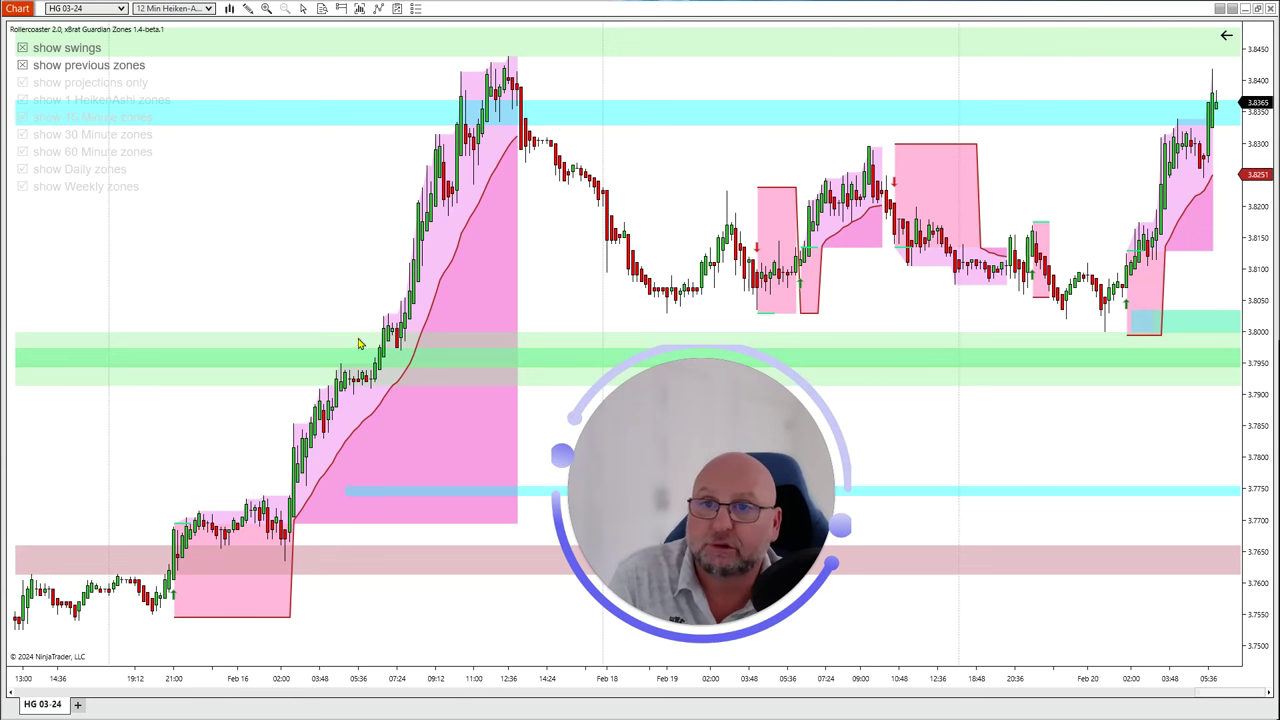
Draw a Fibonacci extension from the first pink zone low to its entry, 100% at 3.7847, 160% at 3.7938
{"action": "left_click", "coordinate": [248, 9]}
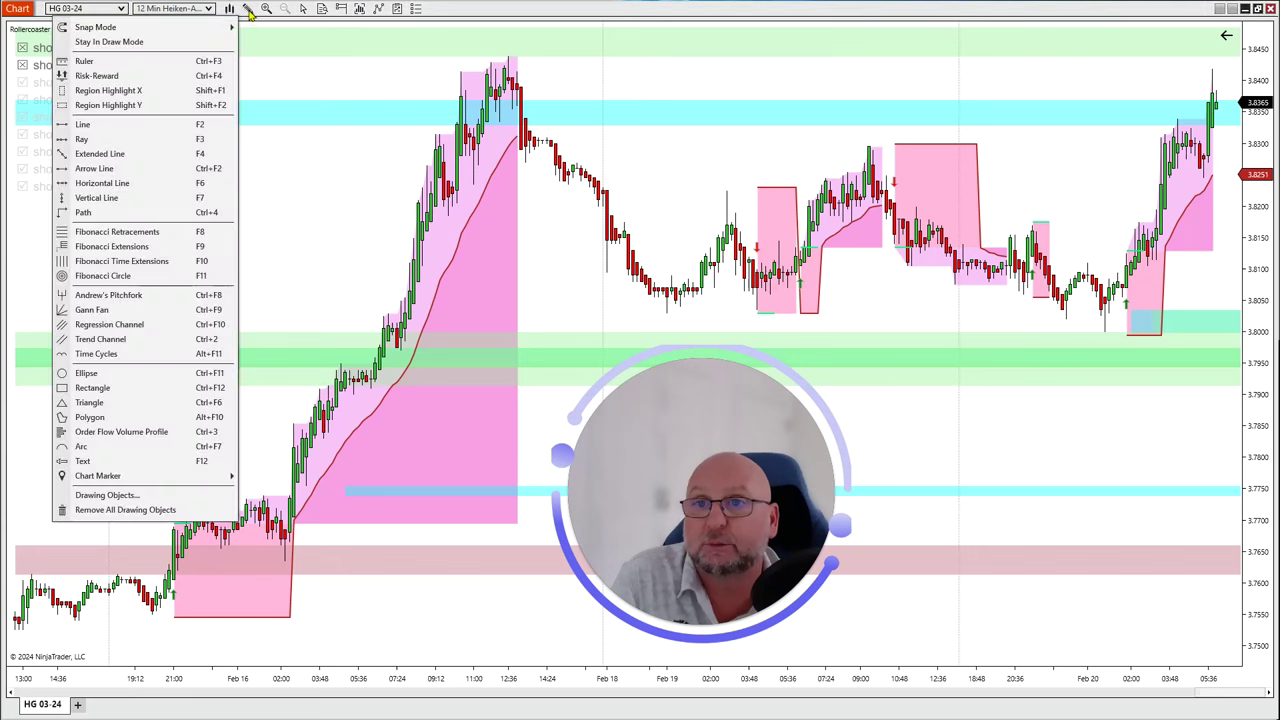
{"action": "left_click", "coordinate": [118, 252]}
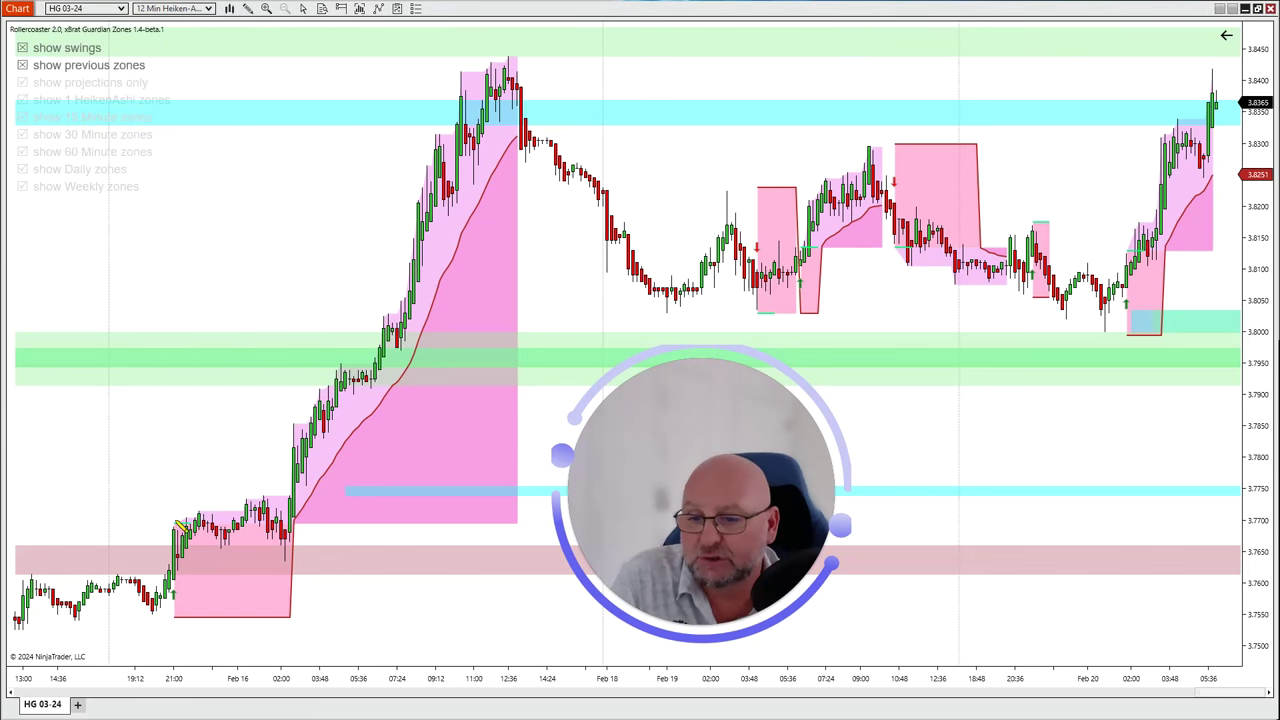
{"action": "left_click", "coordinate": [175, 617]}
{"action": "left_click", "coordinate": [174, 521]}
{"action": "left_click", "coordinate": [173, 370]}
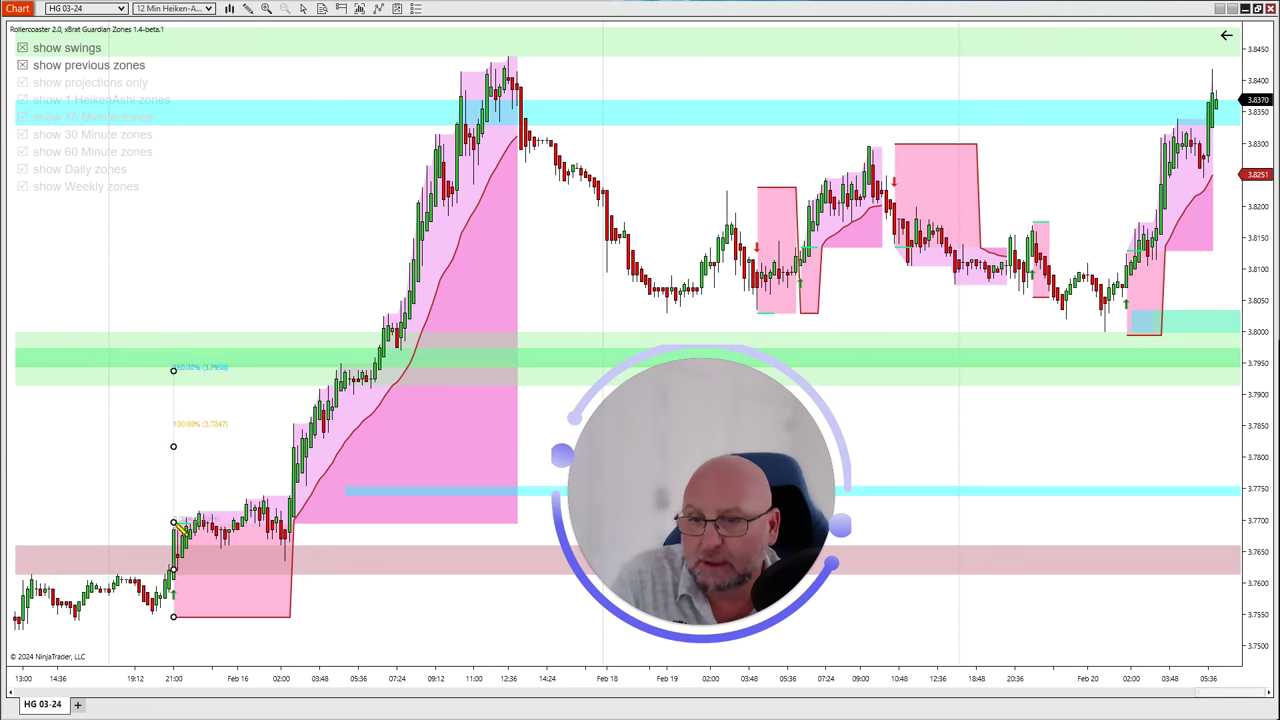
{"action": "left_click", "coordinate": [180, 530]}
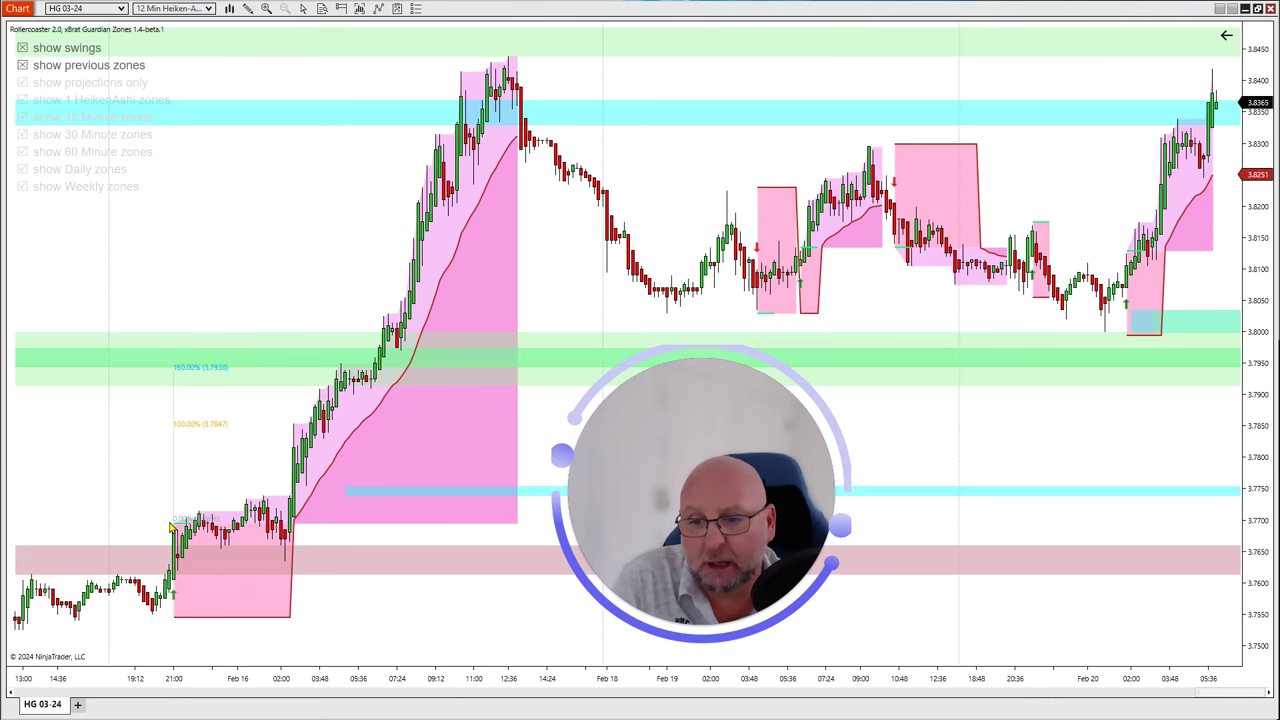
Pan the chart back to center the Feb 16 rally and its Fibonacci extension
{"action": "left_click_drag", "start_coordinate": [317, 600], "coordinate": [203, 623]}
{"action": "left_click_drag", "start_coordinate": [146, 358], "coordinate": [451, 431]}
{"action": "left_click_drag", "start_coordinate": [388, 652], "coordinate": [323, 608]}
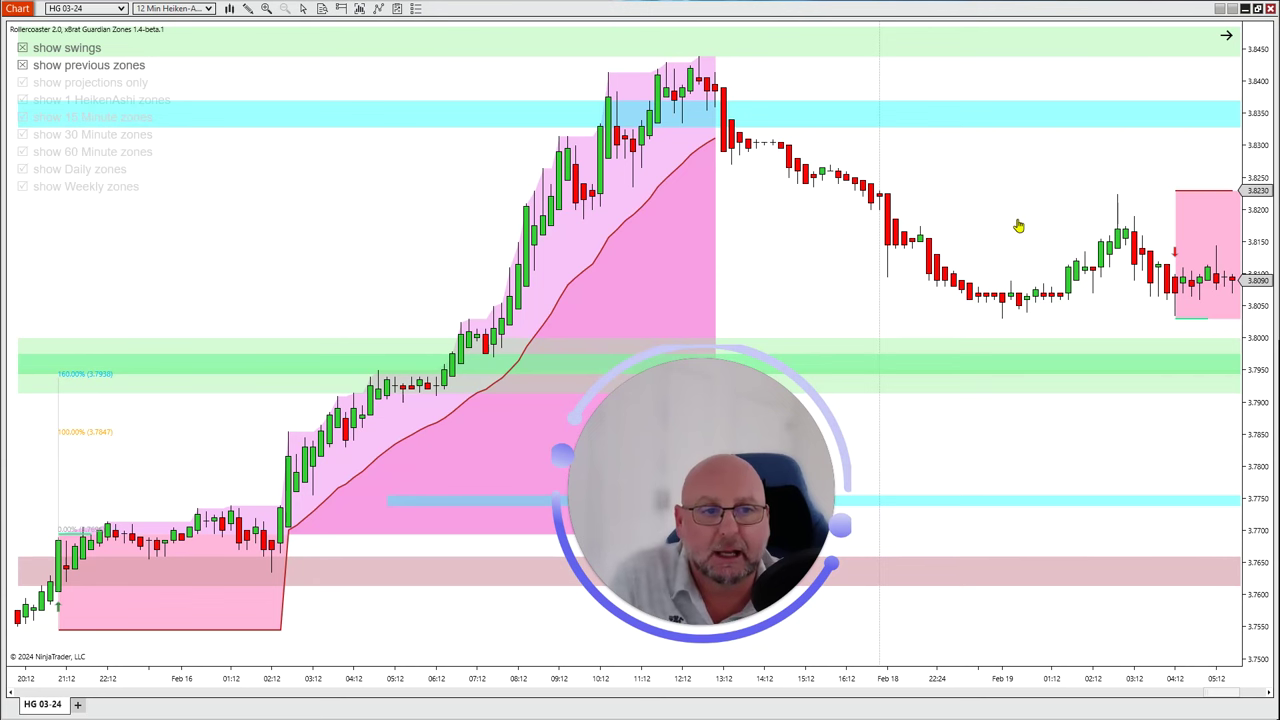
Check Rollercoaster 2.0's 21-period stop line EMA, cancel unchanged, and pan toward Feb 18–19
{"action": "right_click", "coordinate": [346, 163]}
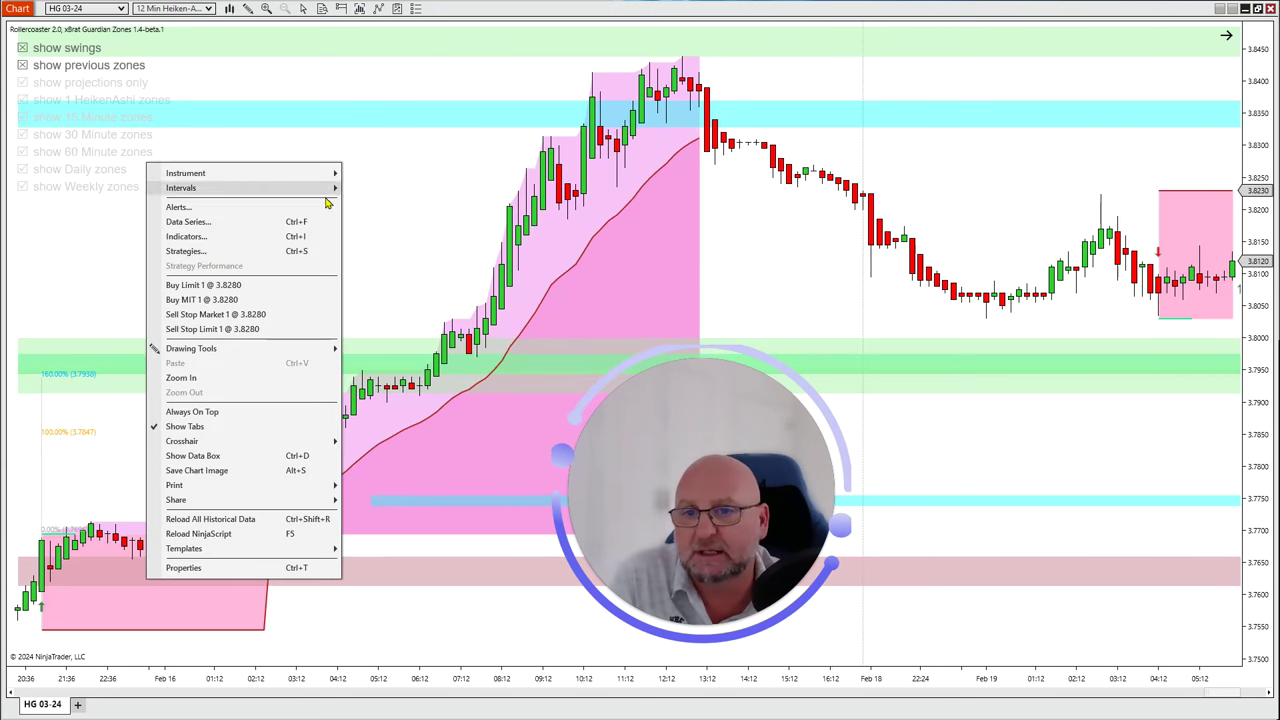
{"action": "left_click", "coordinate": [220, 240]}
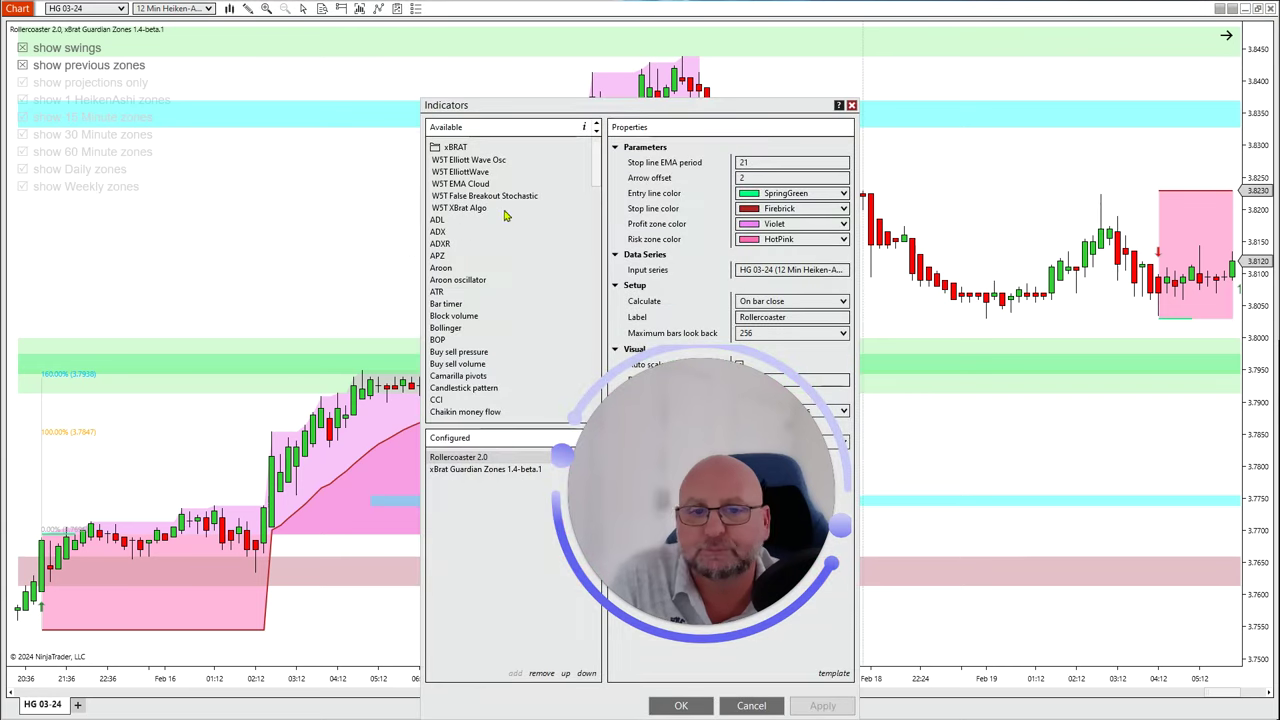
{"action": "left_click_drag", "start_coordinate": [612, 20], "coordinate": [281, 56]}
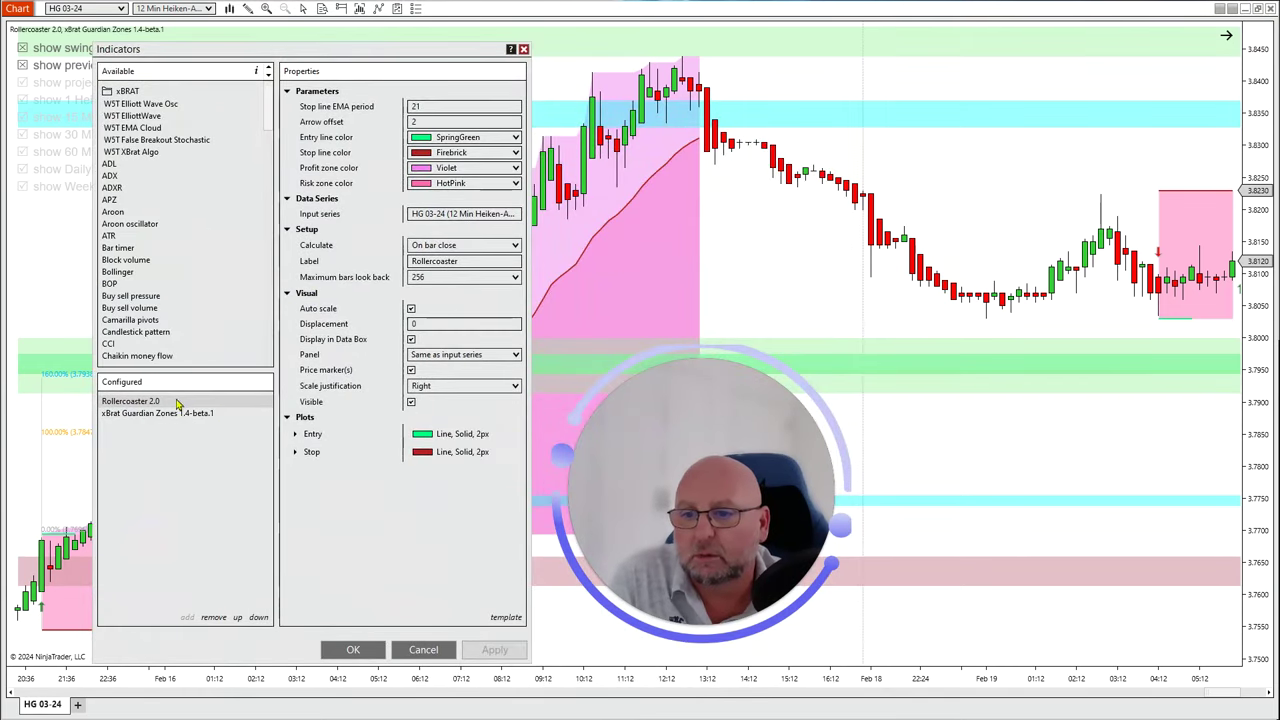
{"action": "left_click", "coordinate": [425, 108]}
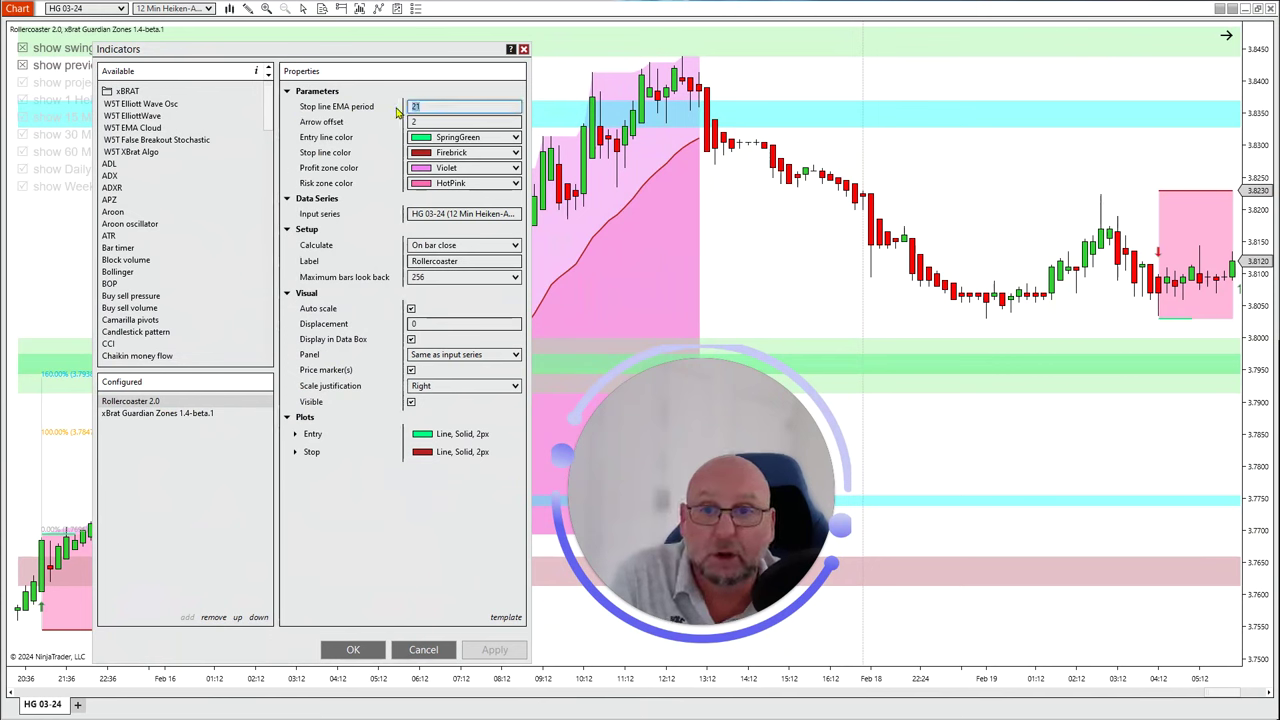
{"action": "left_click", "coordinate": [423, 651]}
{"action": "left_click_drag", "start_coordinate": [1000, 191], "coordinate": [638, 196]}
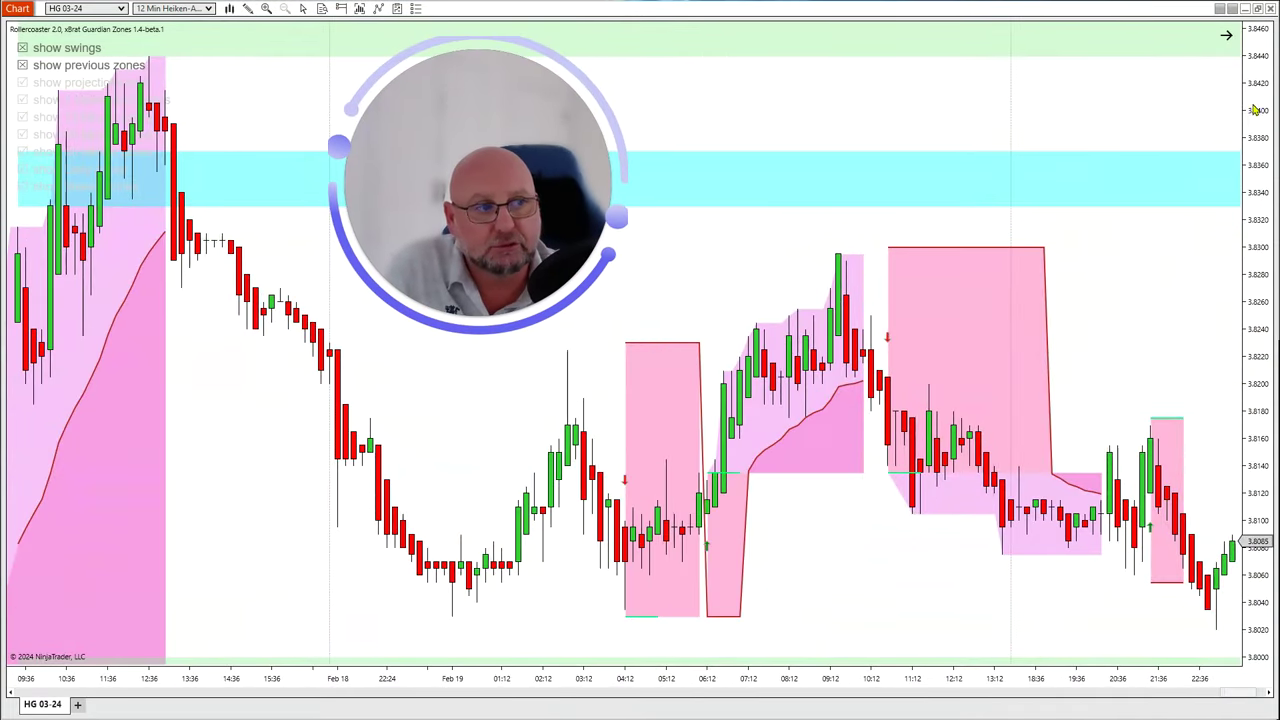
Scroll and pan forward to show the Feb 18–20 bars and the lower green zones
{"action": "scroll", "coordinate": [1150, 314], "scroll_direction": "down", "scroll_amount": 3}
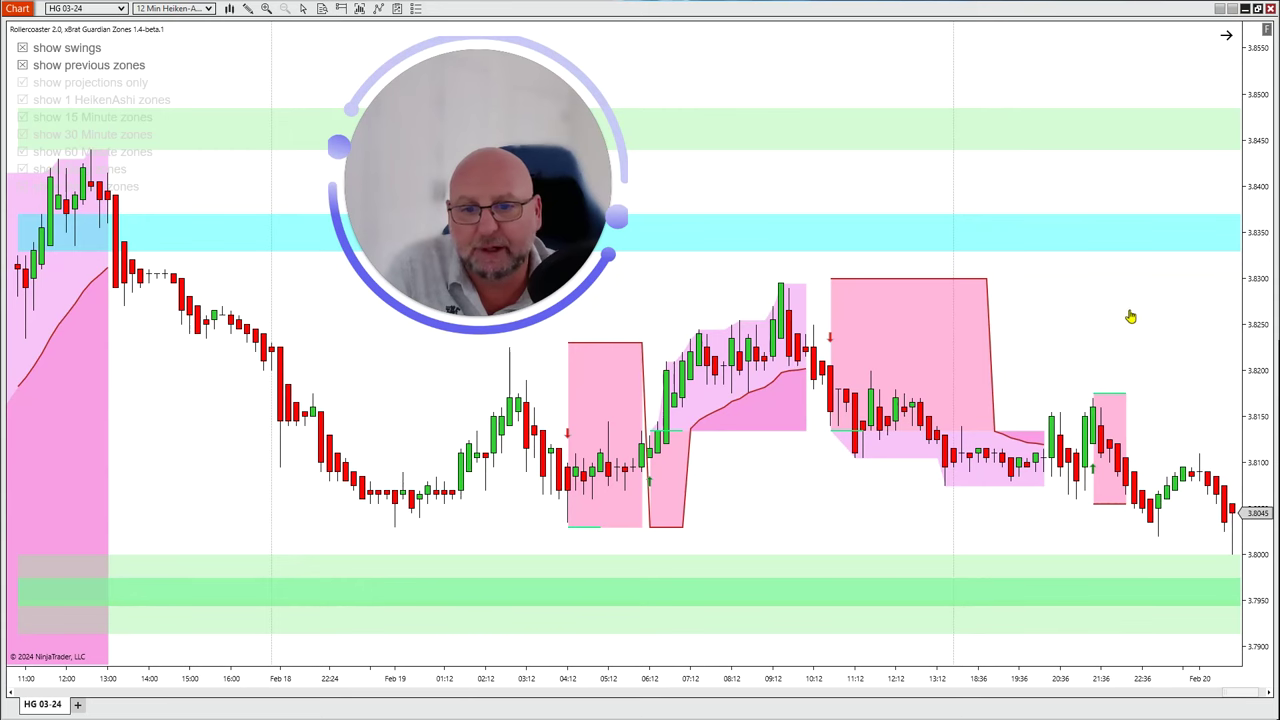
{"action": "scroll", "coordinate": [1128, 314], "scroll_direction": "down", "scroll_amount": 3}
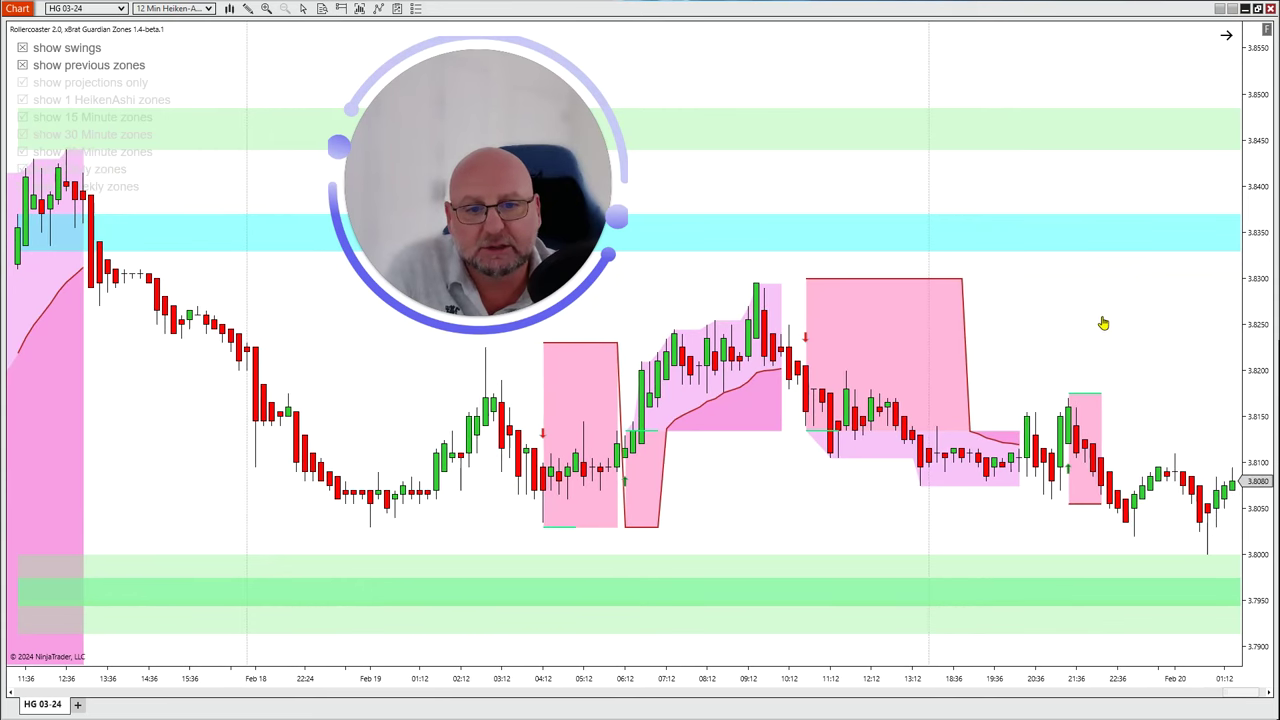
{"action": "left_click_drag", "start_coordinate": [463, 195], "coordinate": [338, 228]}
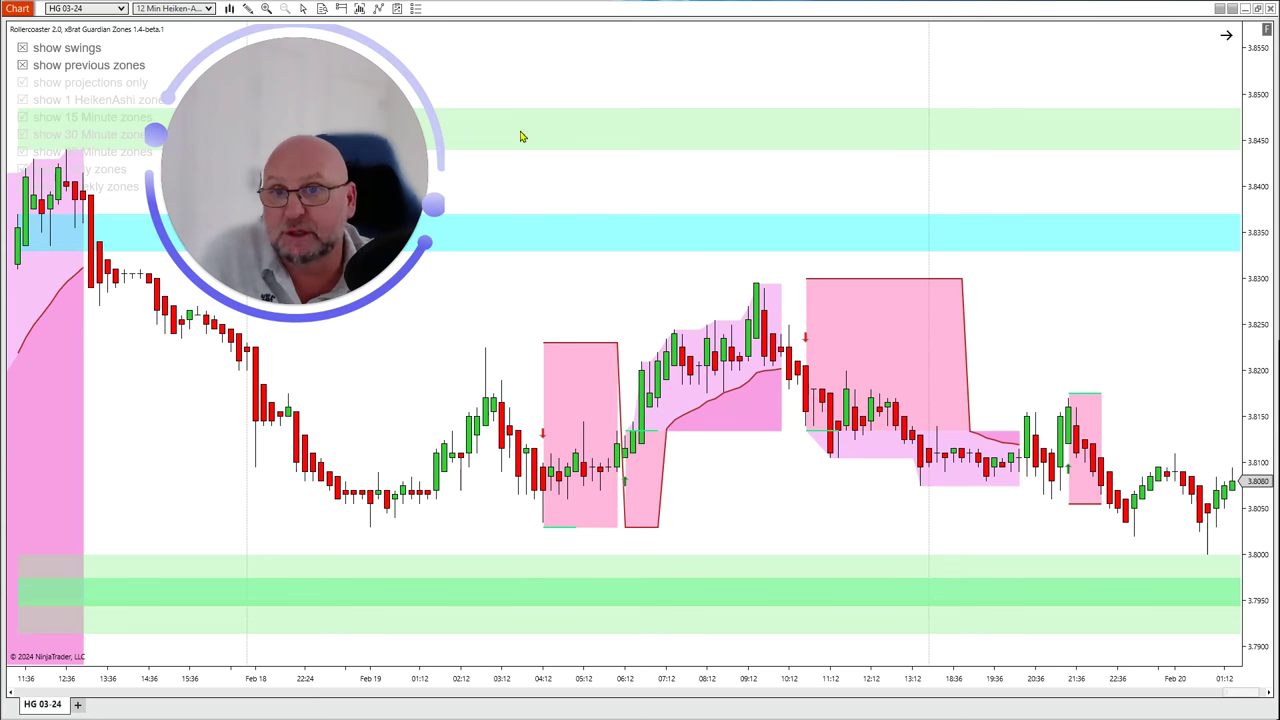
Draw a Fibonacci extension at the Feb 19 06:12 zone entry (160% at 3.8298), then pan to newer bars
{"action": "left_click", "coordinate": [249, 9]}
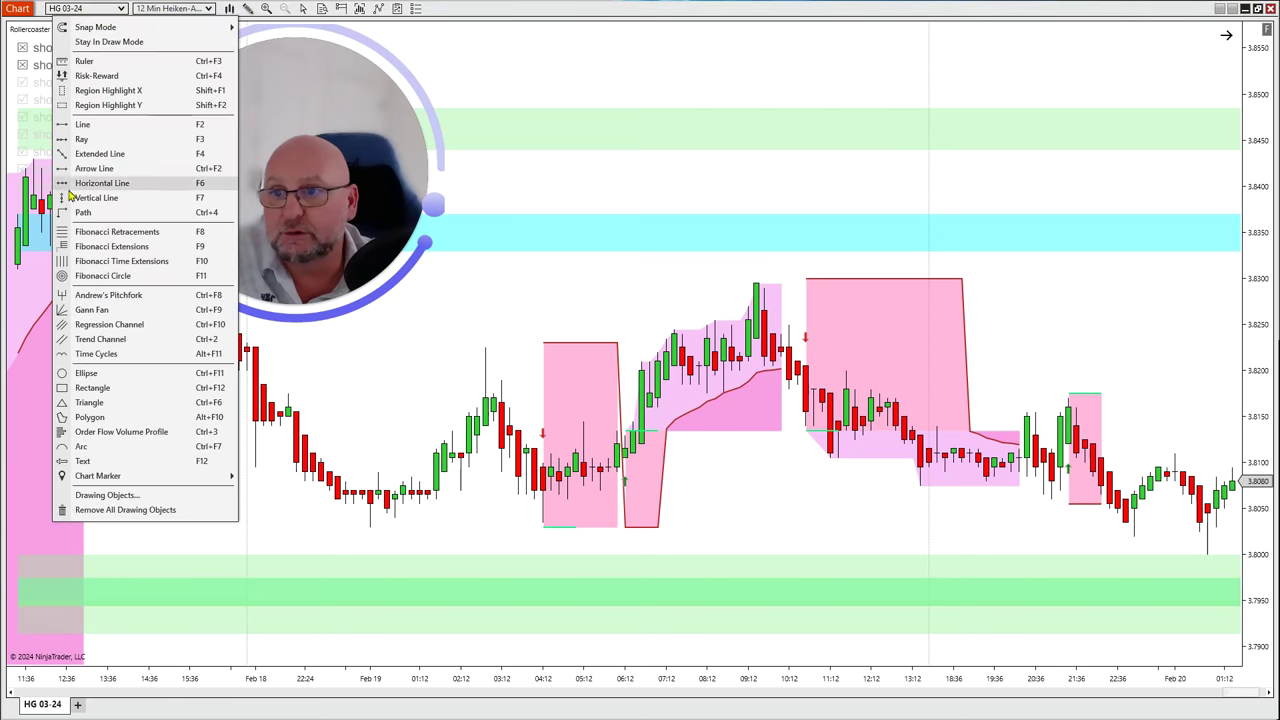
{"action": "left_click", "coordinate": [88, 248]}
{"action": "left_click", "coordinate": [625, 525]}
{"action": "left_click", "coordinate": [628, 508]}
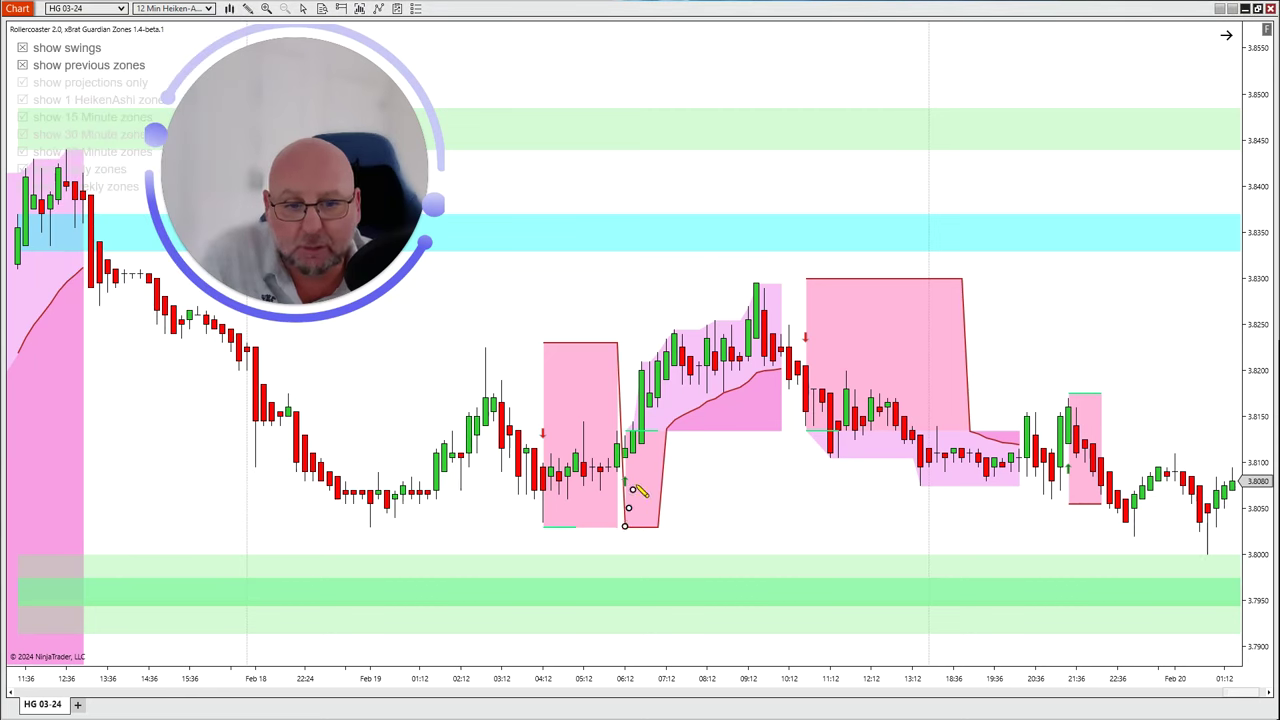
{"action": "left_click", "coordinate": [635, 437]}
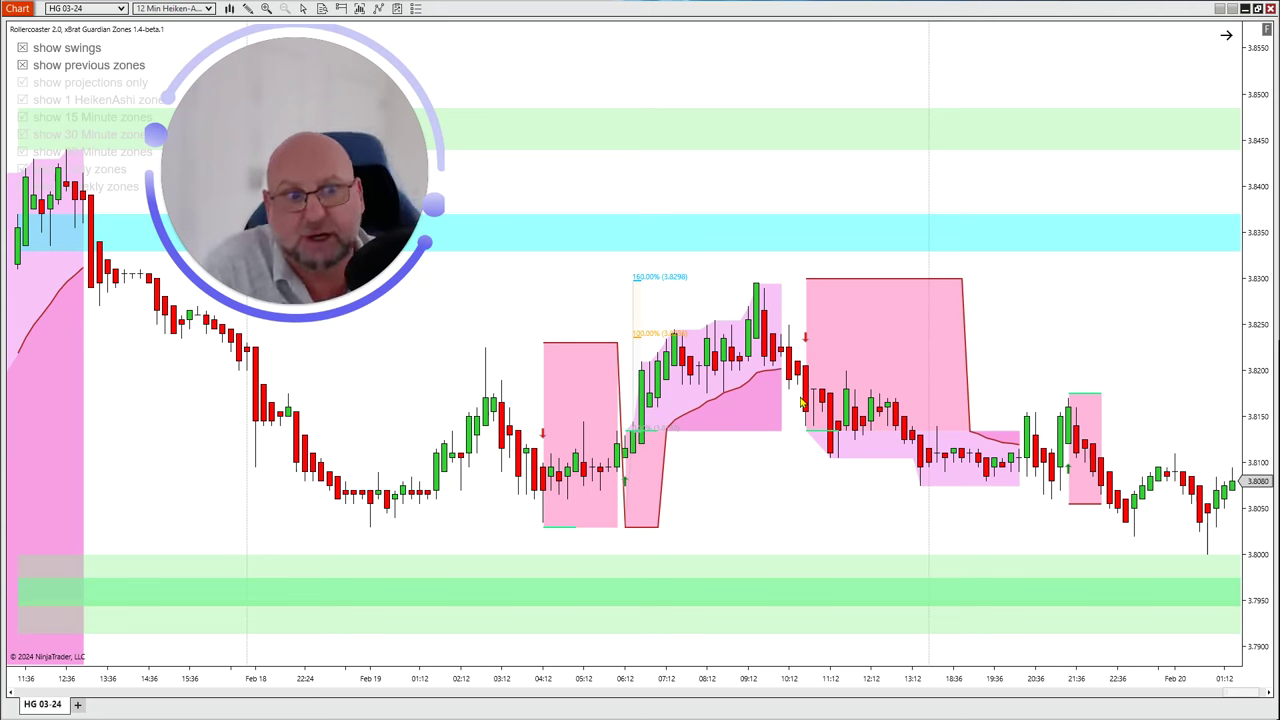
{"action": "left_click_drag", "start_coordinate": [1094, 329], "coordinate": [951, 320]}
{"action": "left_click", "coordinate": [248, 9]}
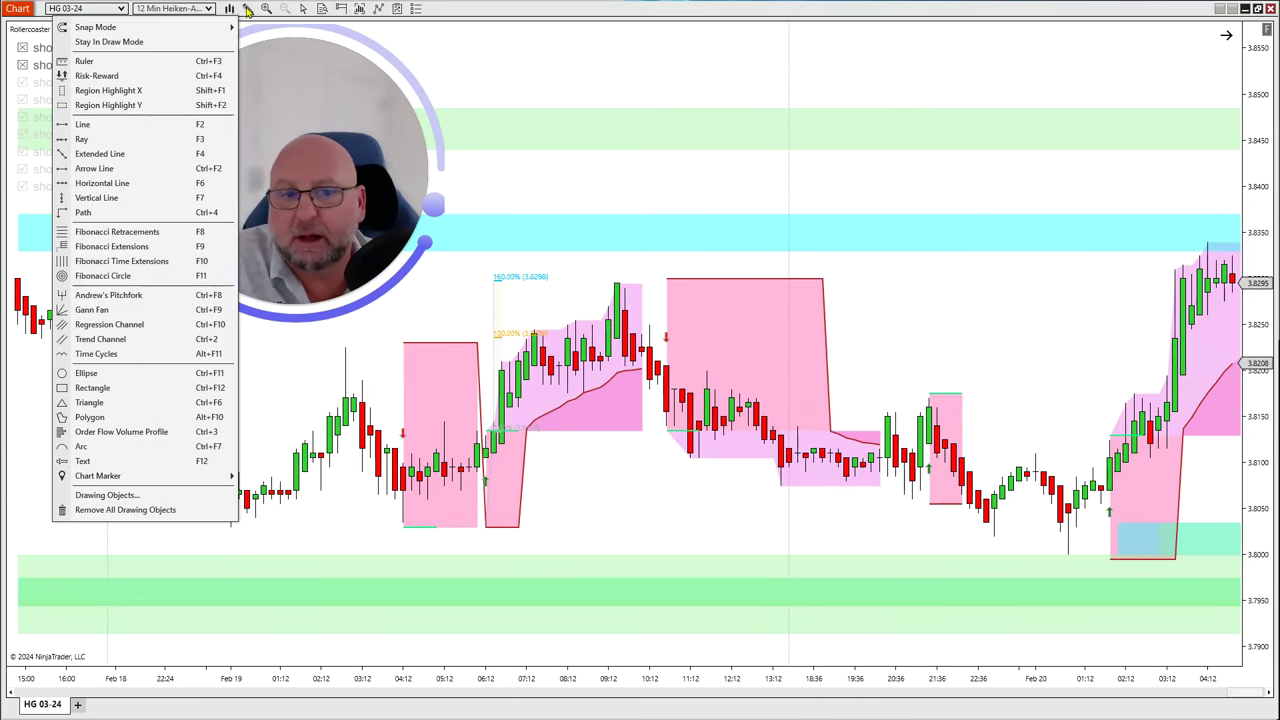
Draw a downward Fibonacci extension from the 10:12 short zone (100% at 3.7964) and add right margin
{"action": "left_click", "coordinate": [86, 249]}
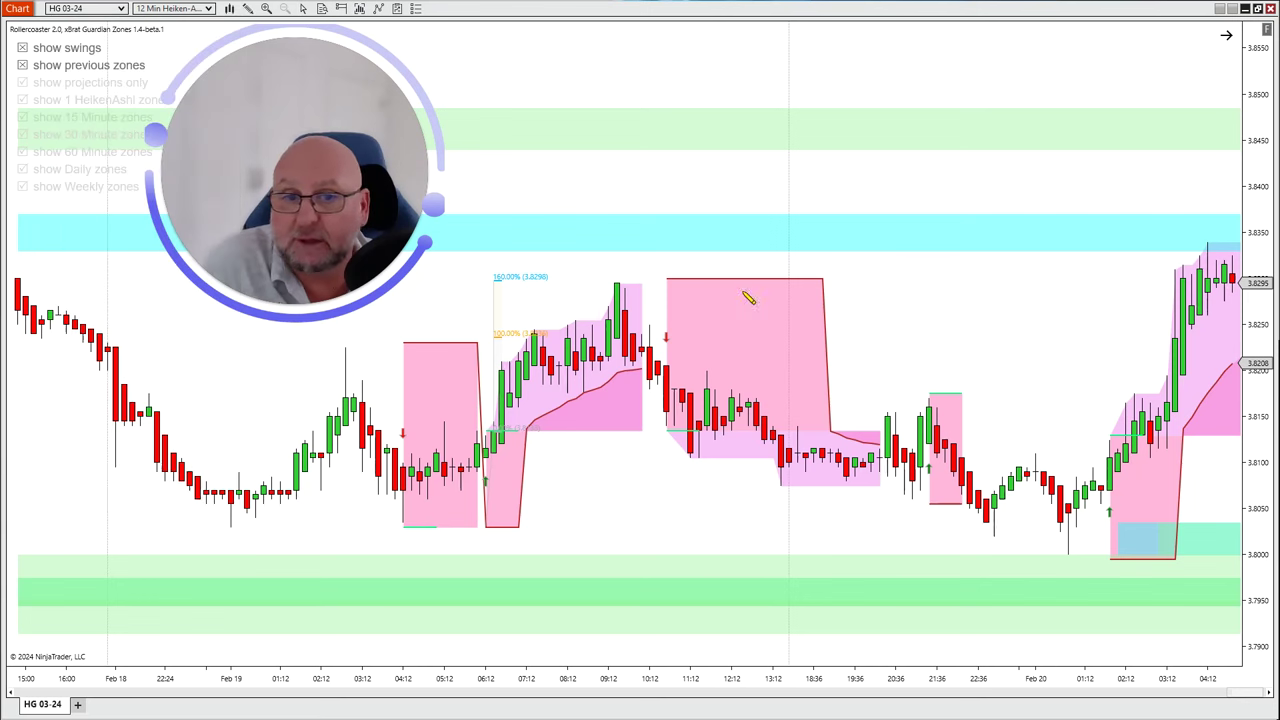
{"action": "left_click", "coordinate": [667, 278]}
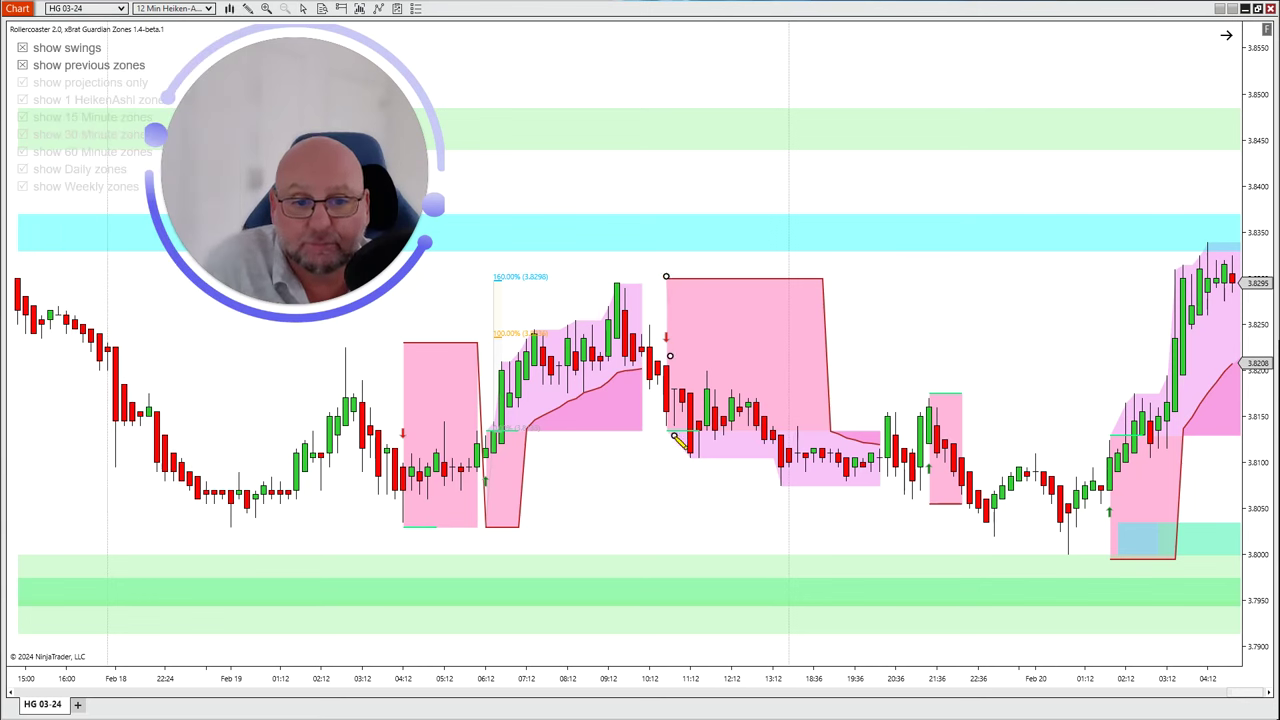
{"action": "left_click", "coordinate": [668, 433]}
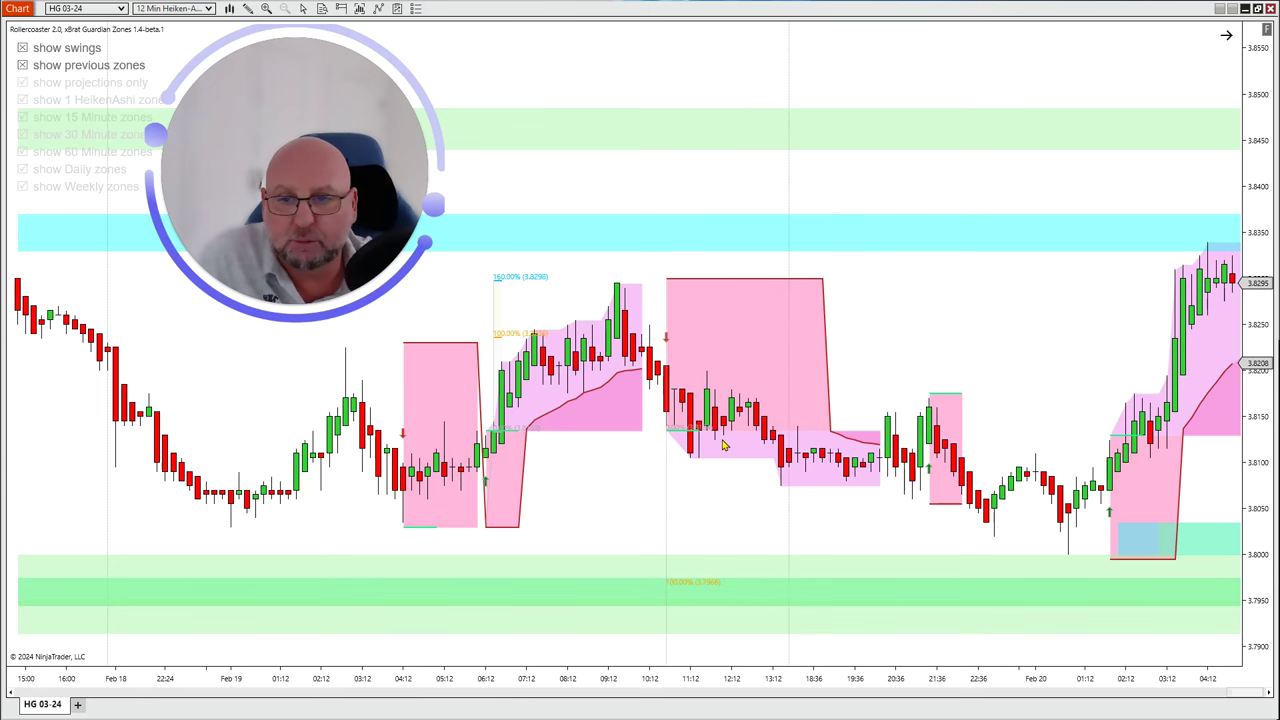
{"action": "left_click_drag", "start_coordinate": [1031, 343], "coordinate": [796, 352]}
{"action": "left_click_drag", "start_coordinate": [771, 680], "coordinate": [713, 681]}
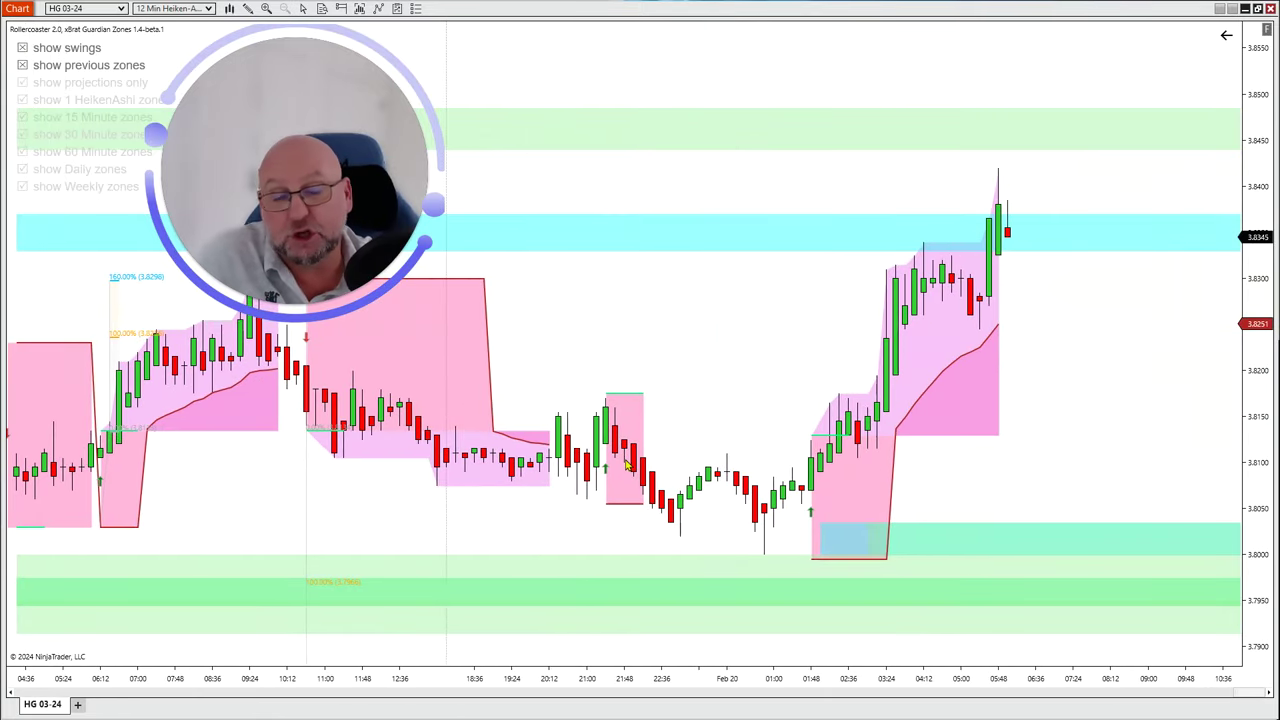
Draw a Fibonacci extension from the Feb 19 21:48 zone low, 100% at 3.8283, 160% at 3.8363
{"action": "left_click", "coordinate": [247, 8]}
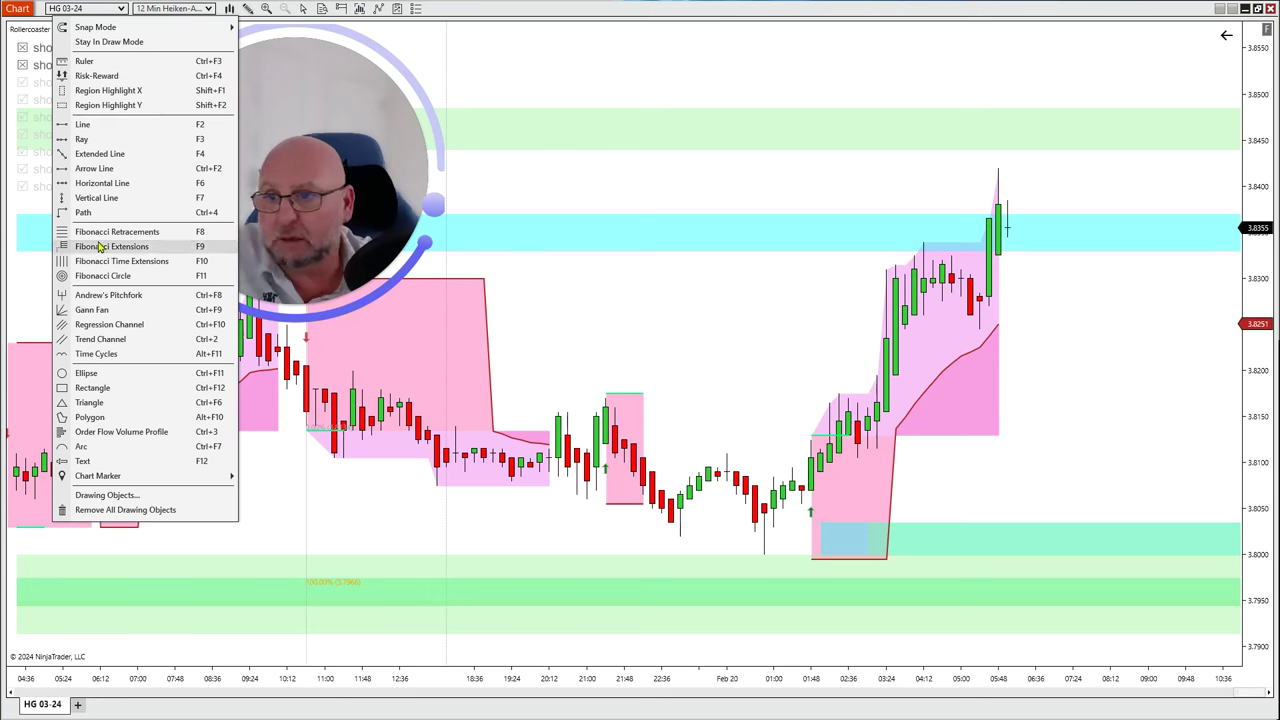
{"action": "left_click", "coordinate": [102, 246]}
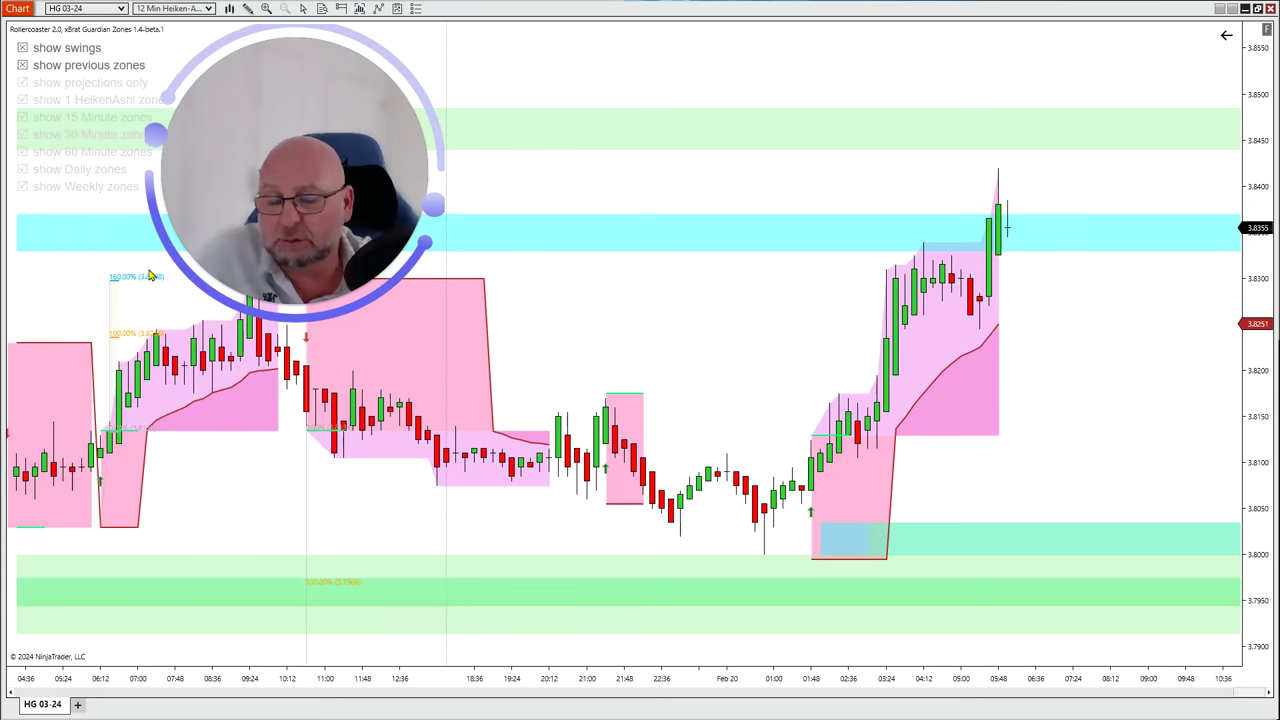
{"action": "left_click", "coordinate": [605, 502]}
{"action": "left_click", "coordinate": [605, 447]}
{"action": "left_click", "coordinate": [606, 393]}
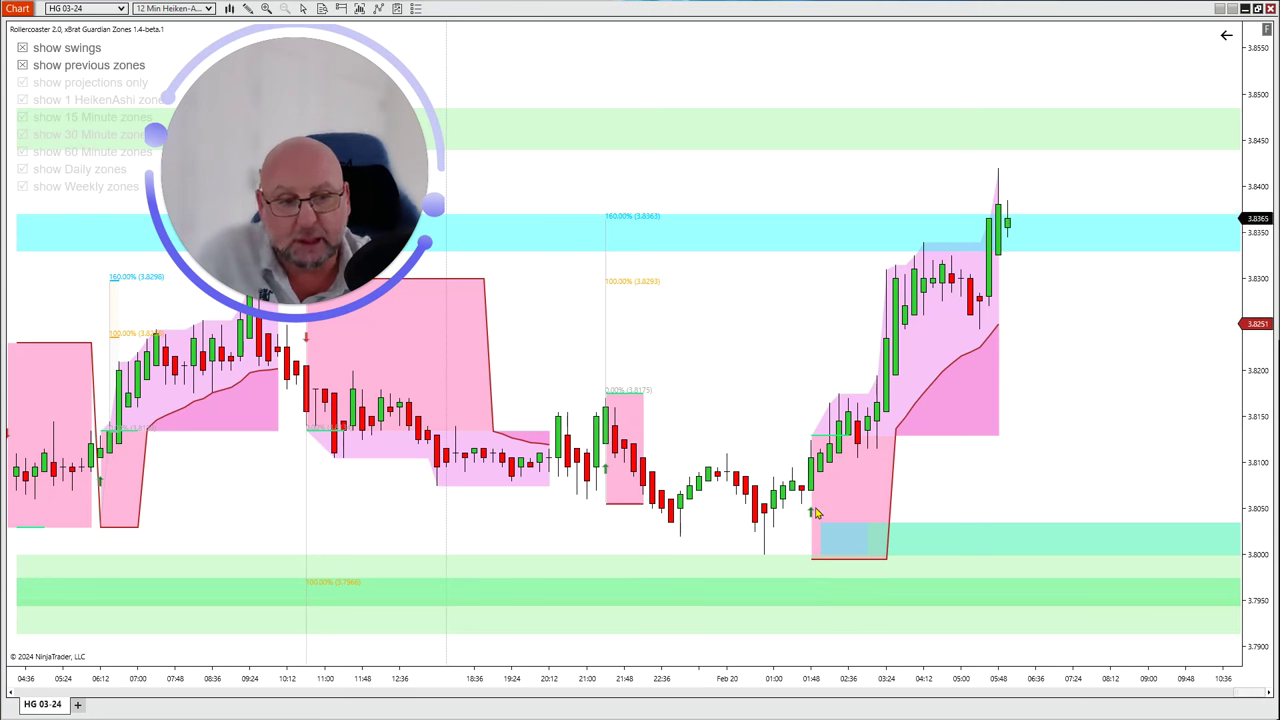
Draw a Fibonacci extension from the Feb 20 01:48 zone low, 100% at 3.8259, 160% at 3.8314
{"action": "left_click", "coordinate": [248, 9]}
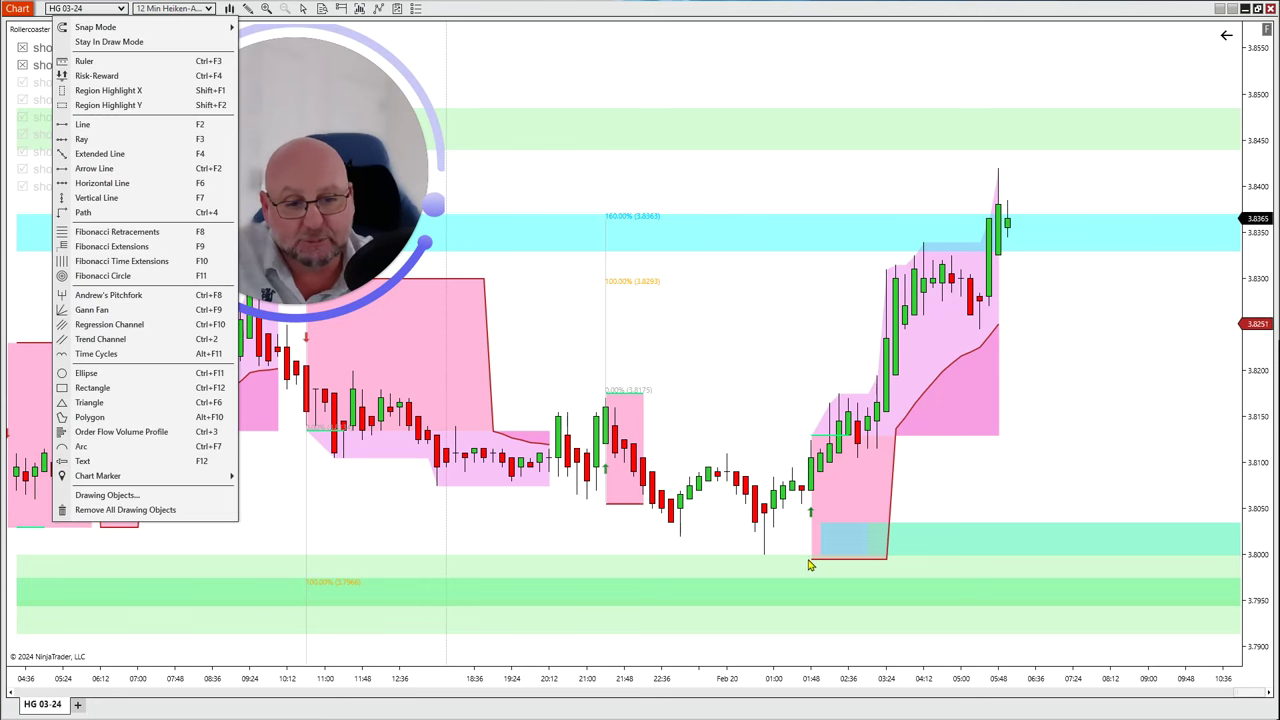
{"action": "left_click", "coordinate": [810, 565]}
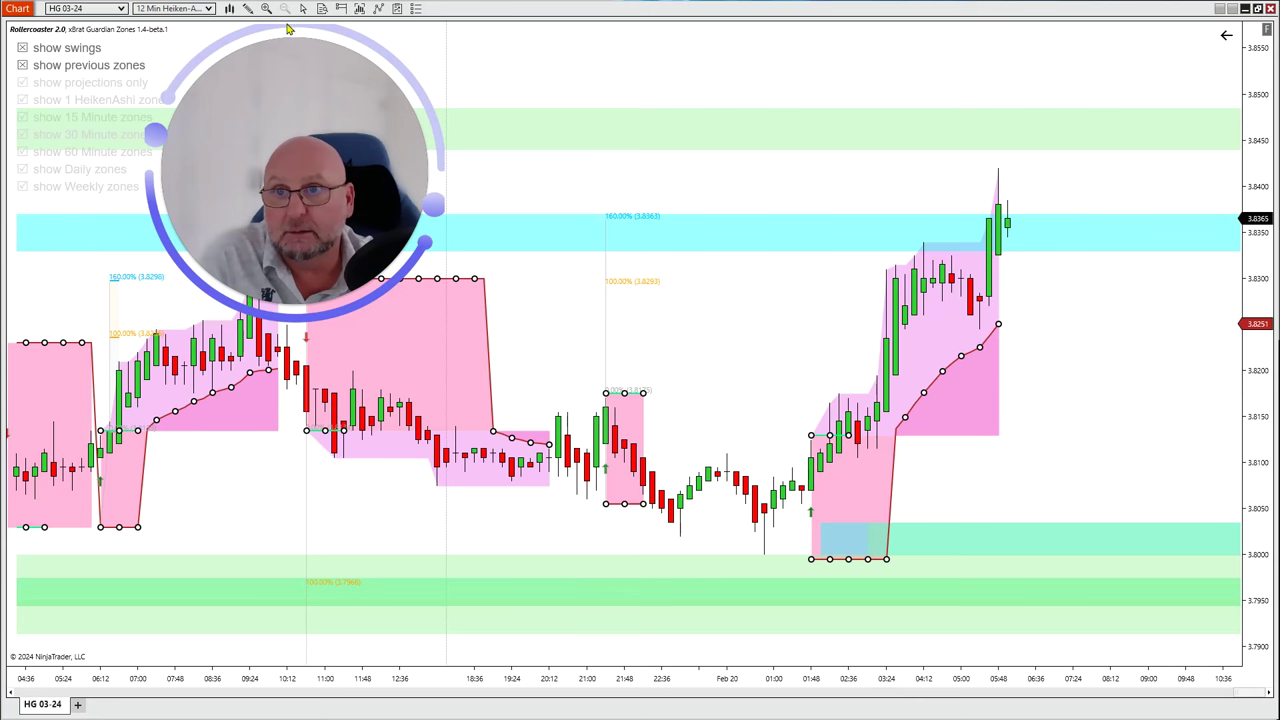
{"action": "left_click", "coordinate": [248, 9]}
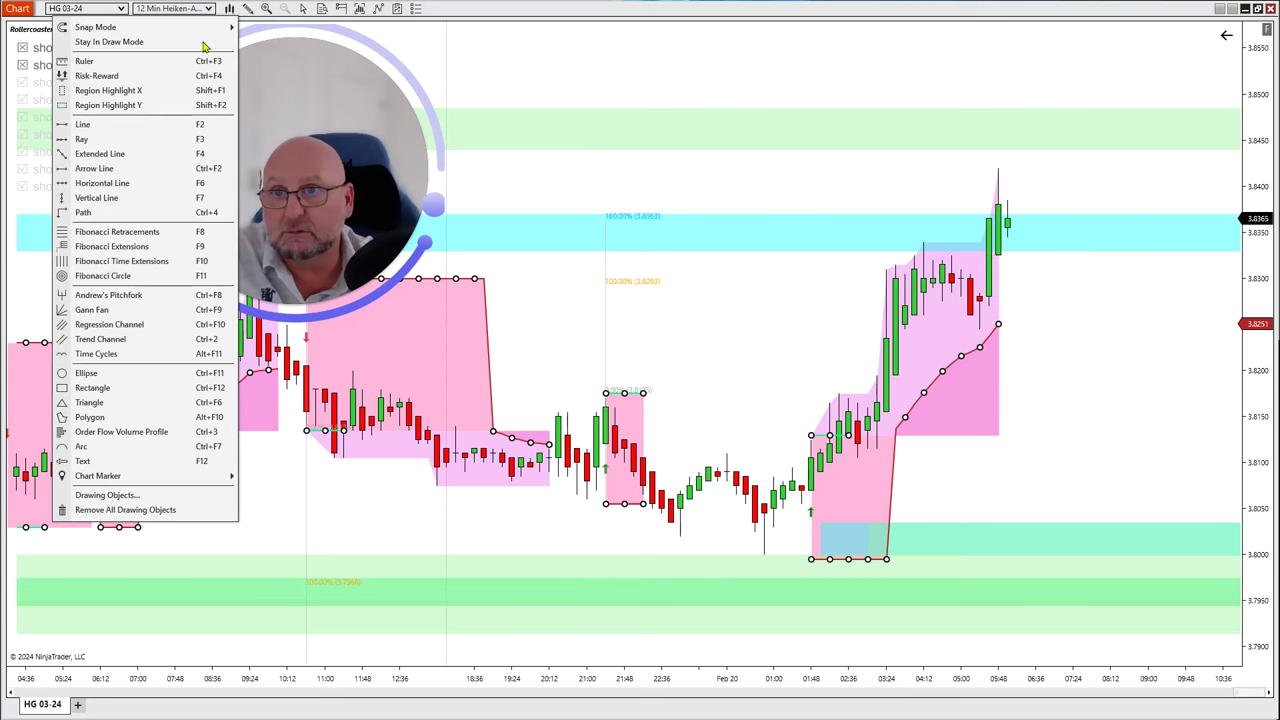
{"action": "left_click", "coordinate": [82, 246]}
{"action": "left_click", "coordinate": [810, 556]}
{"action": "left_click", "coordinate": [810, 497]}
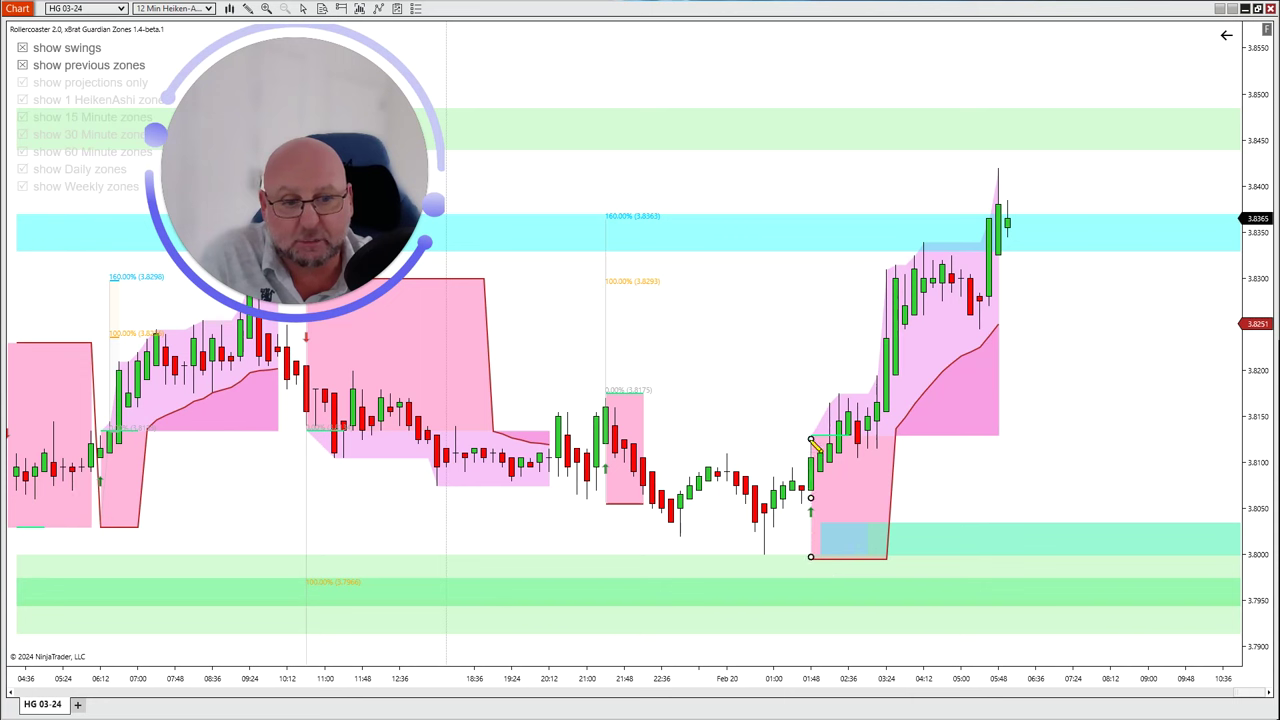
{"action": "left_click", "coordinate": [811, 439]}
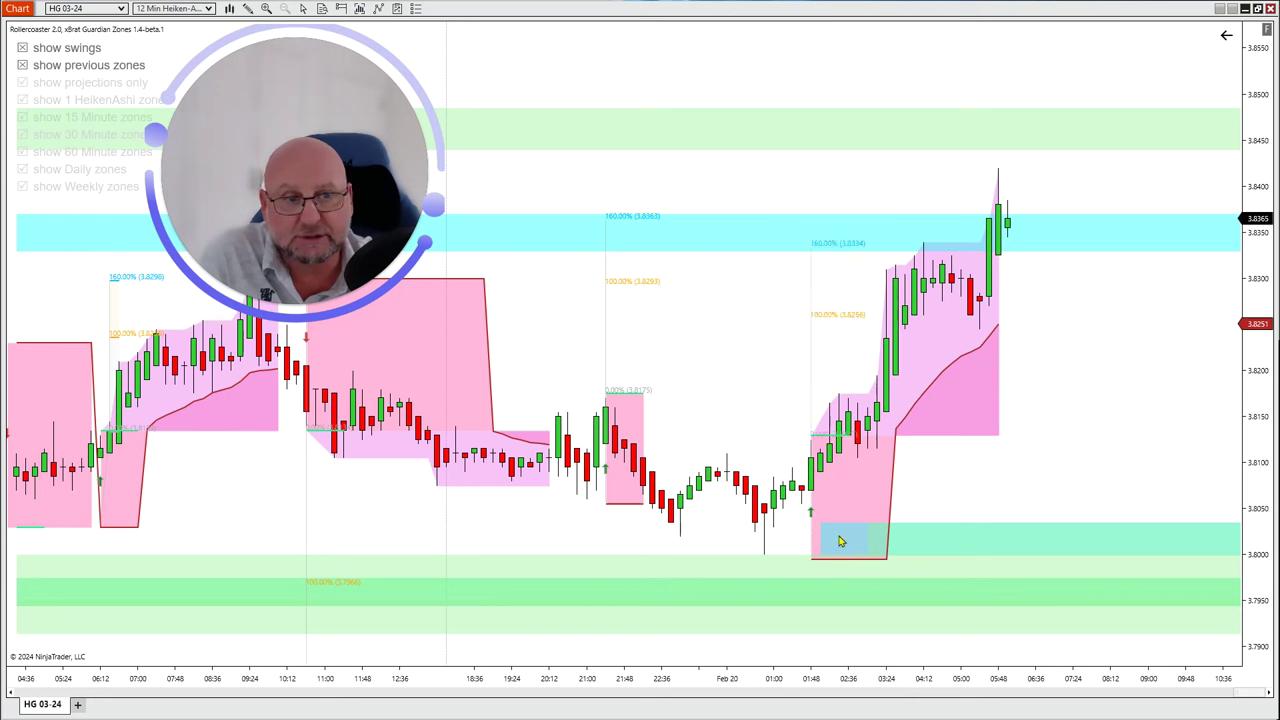